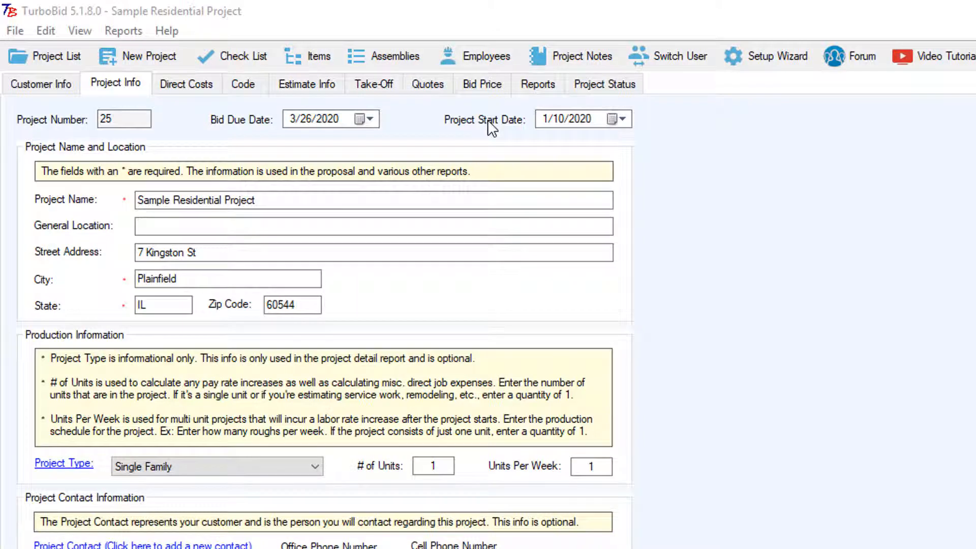
# Open the employee and burden group settings and examine the employee classifications, burden groups, and payroll tax burden names
pyautogui.click(487, 54)
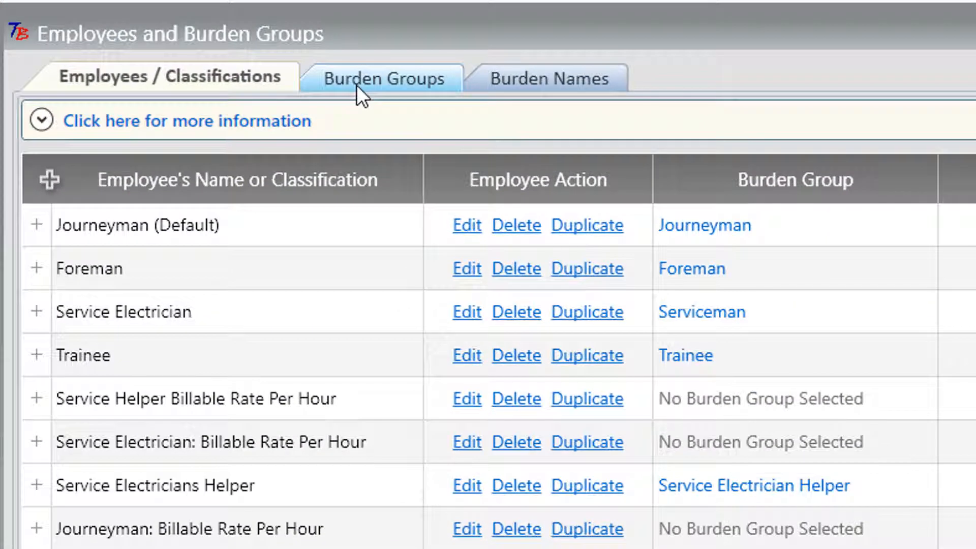
pyautogui.click(361, 97)
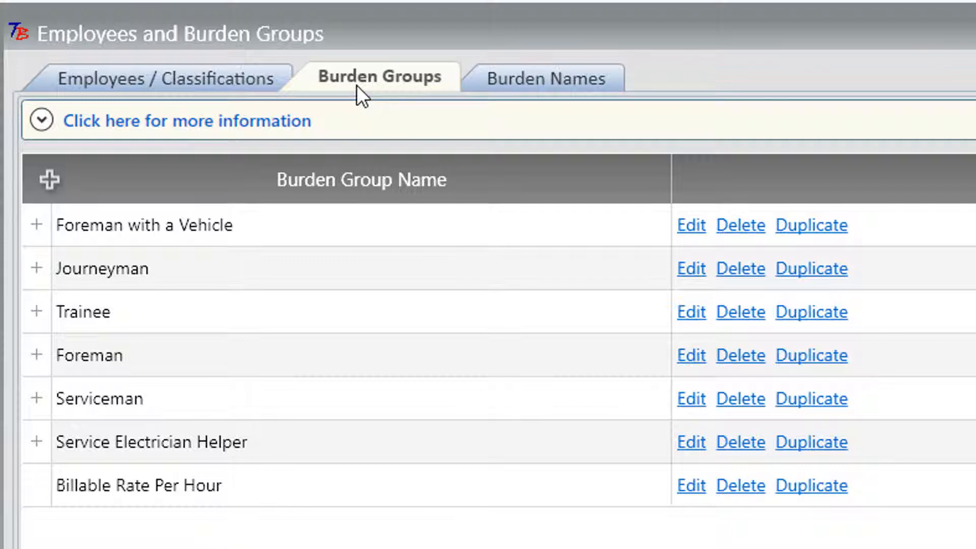
pyautogui.click(547, 84)
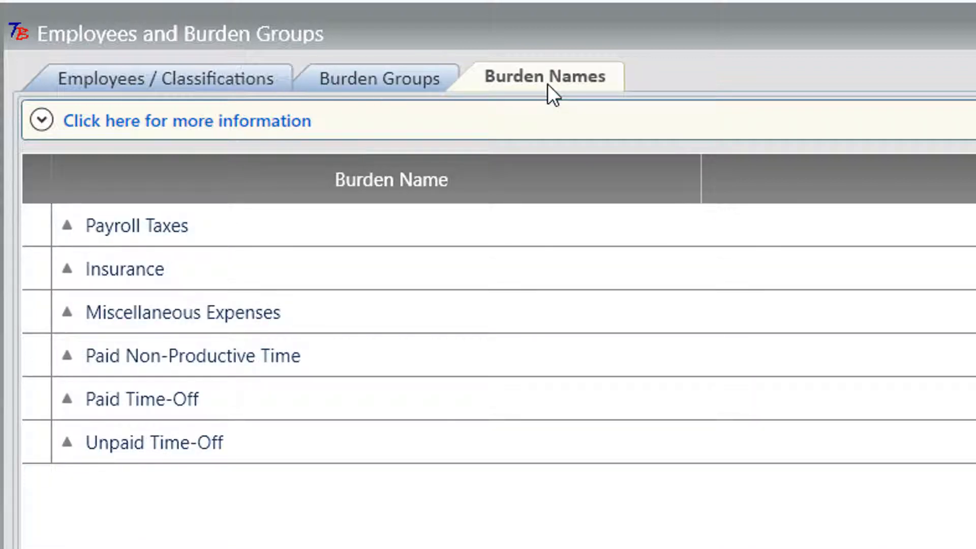
pyautogui.click(69, 227)
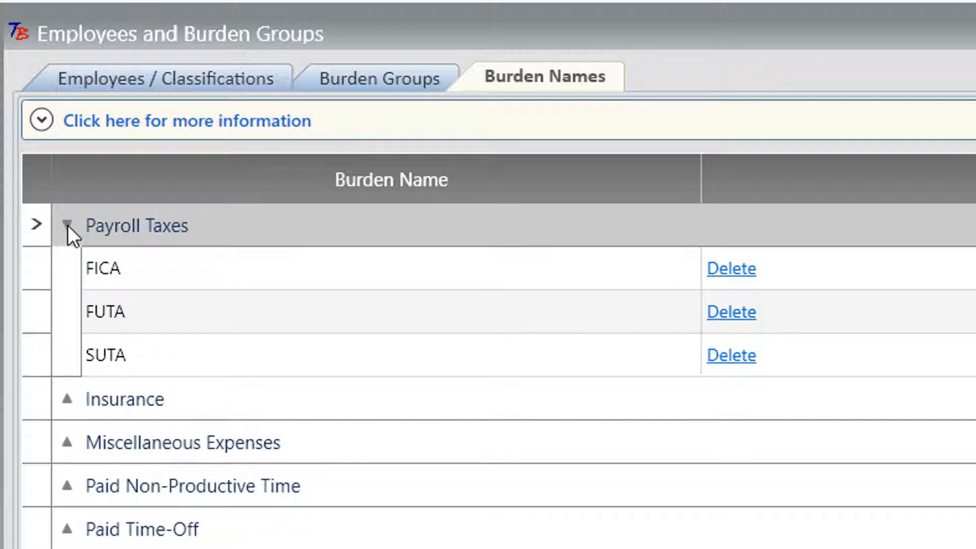
# Start a new burden group named Test and advance to its employee payroll taxes
pyautogui.click(359, 81)
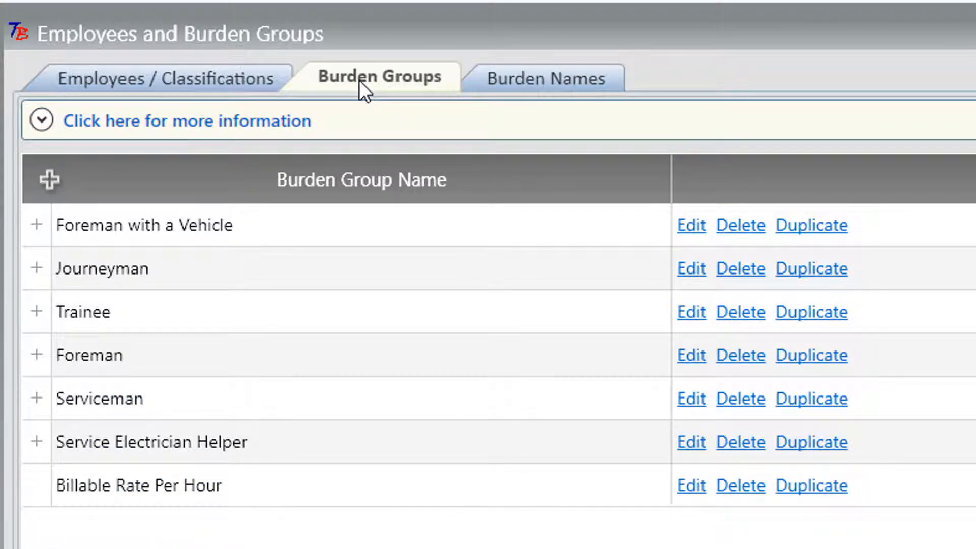
pyautogui.click(50, 179)
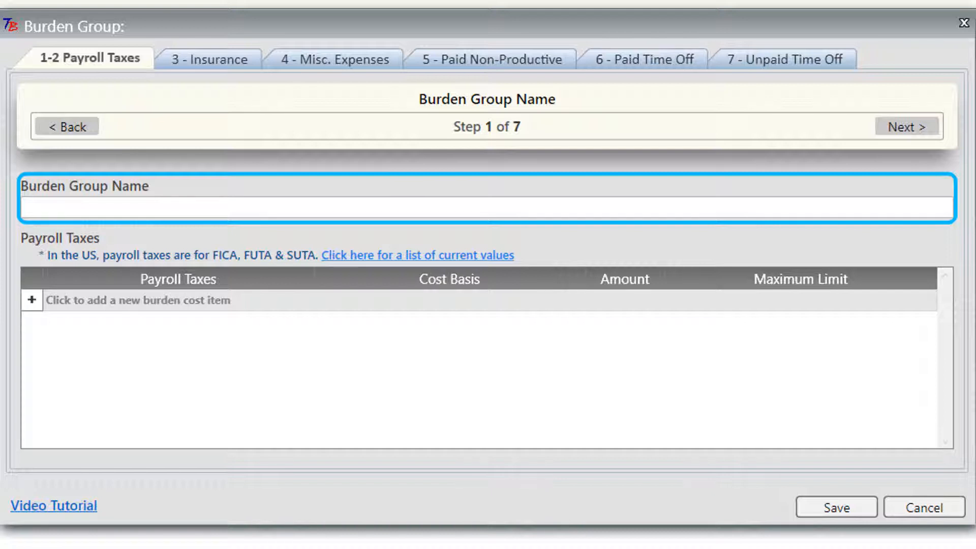
pyautogui.click(62, 205)
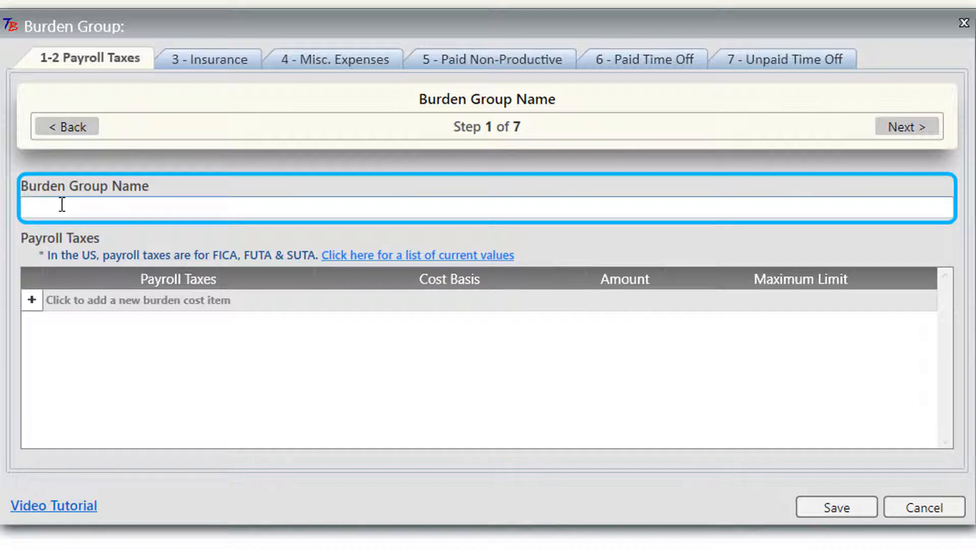
pyautogui.write('Test')
pyautogui.click(915, 129)
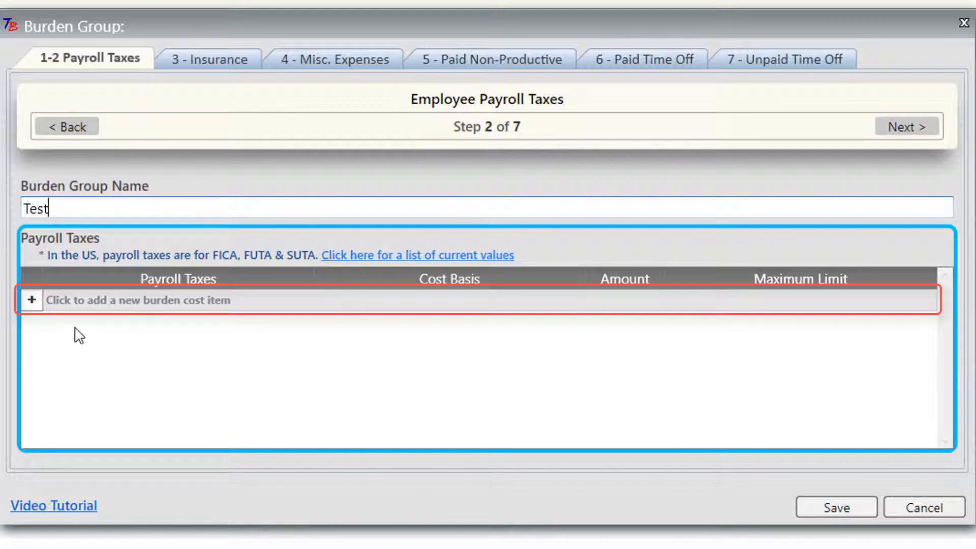
# Add a FICA payroll tax to the Test group at 6.75% of regular labor with a $135,000 maximum limit
pyautogui.click(92, 306)
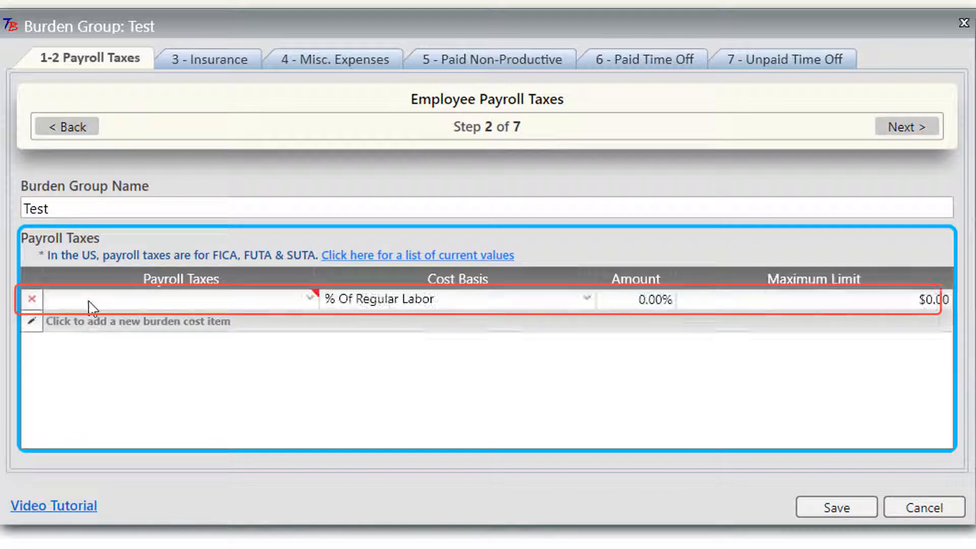
pyautogui.click(311, 300)
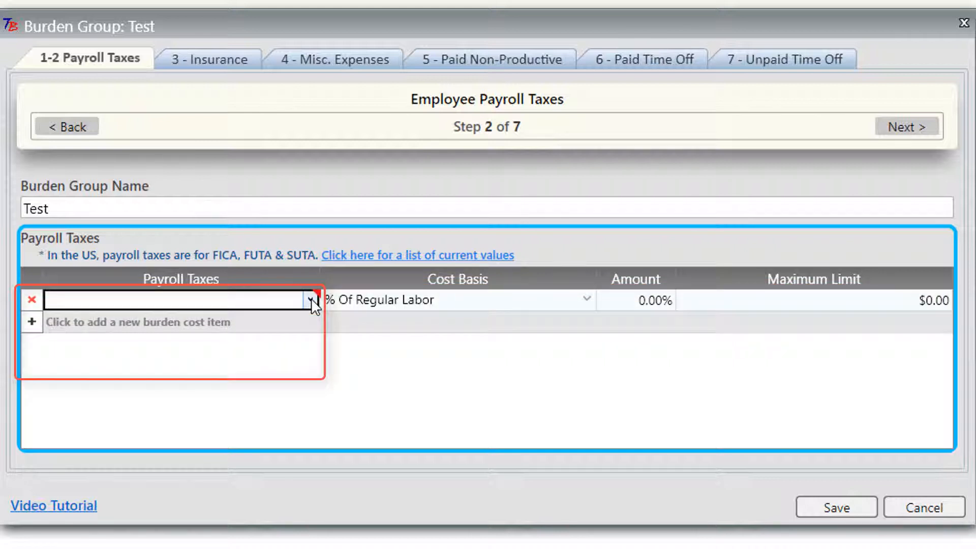
pyautogui.click(313, 301)
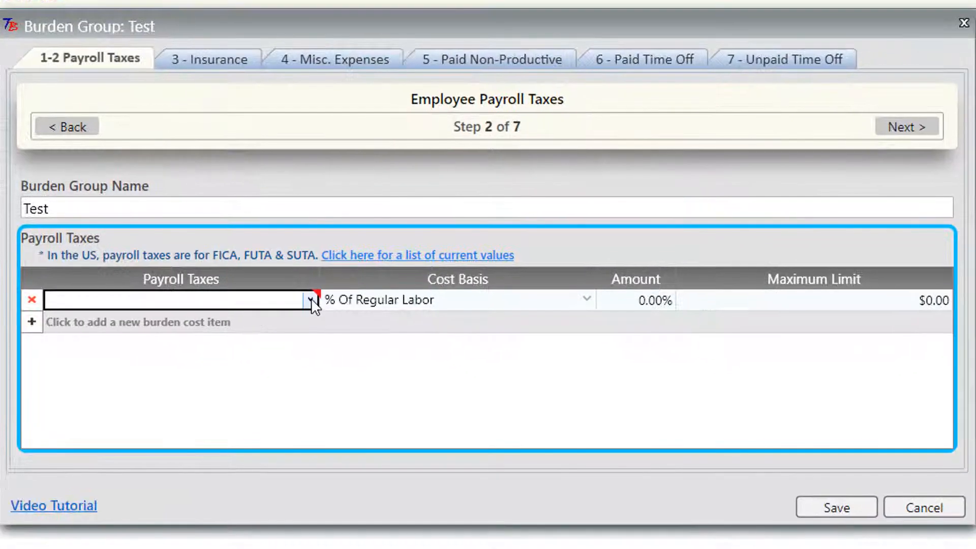
pyautogui.click(477, 390)
pyautogui.click(241, 325)
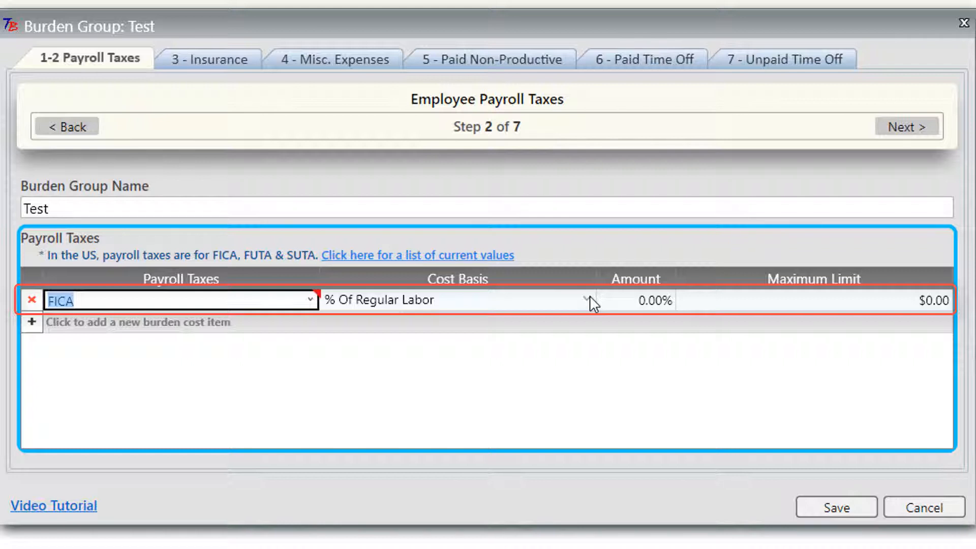
pyautogui.click(663, 302)
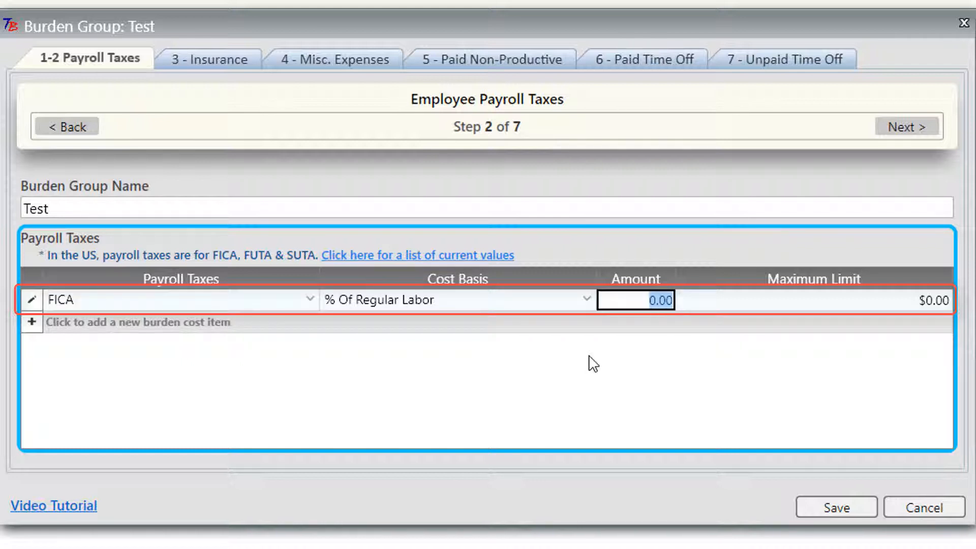
pyautogui.write('6.75')
pyautogui.click(823, 302)
pyautogui.write('135000')
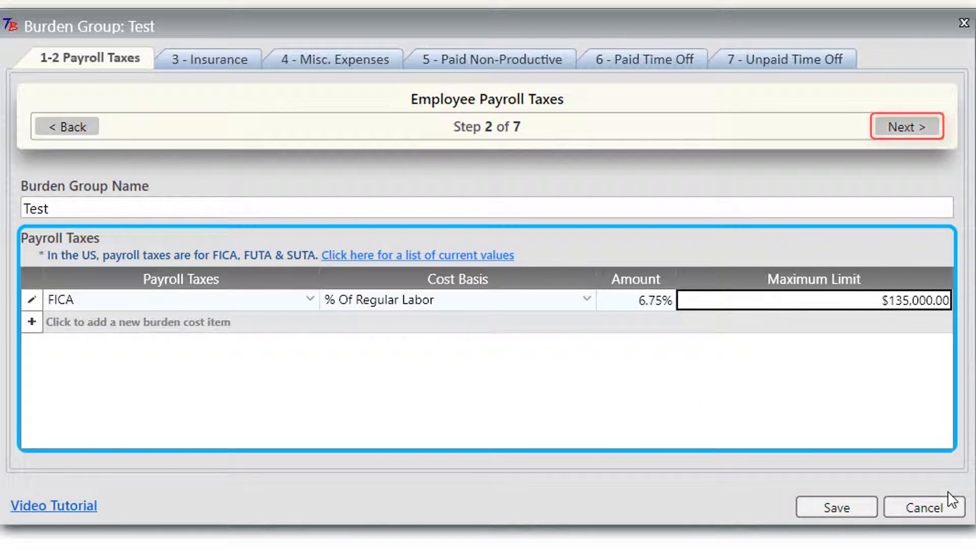
# Advance to the employee insurance step and discard the Test burden group without saving
pyautogui.click(921, 128)
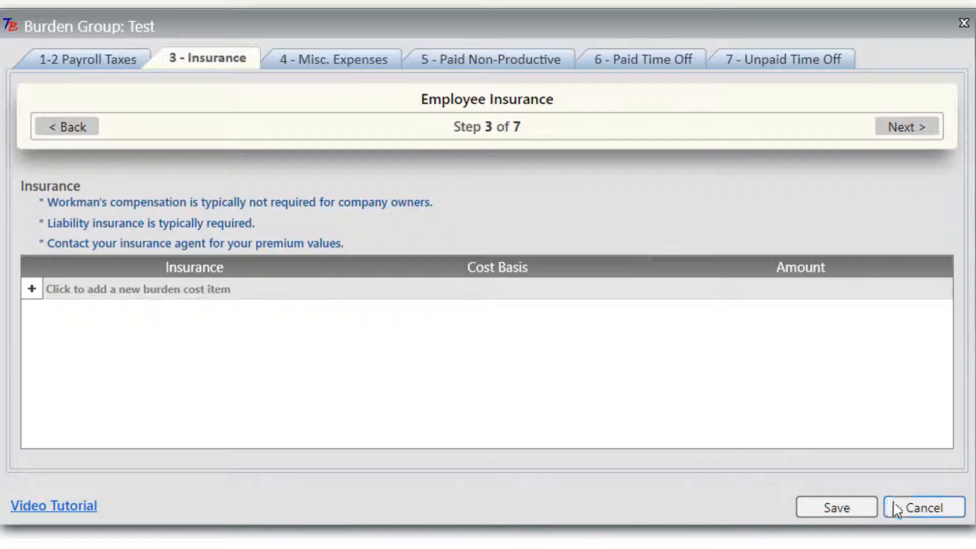
pyautogui.click(924, 507)
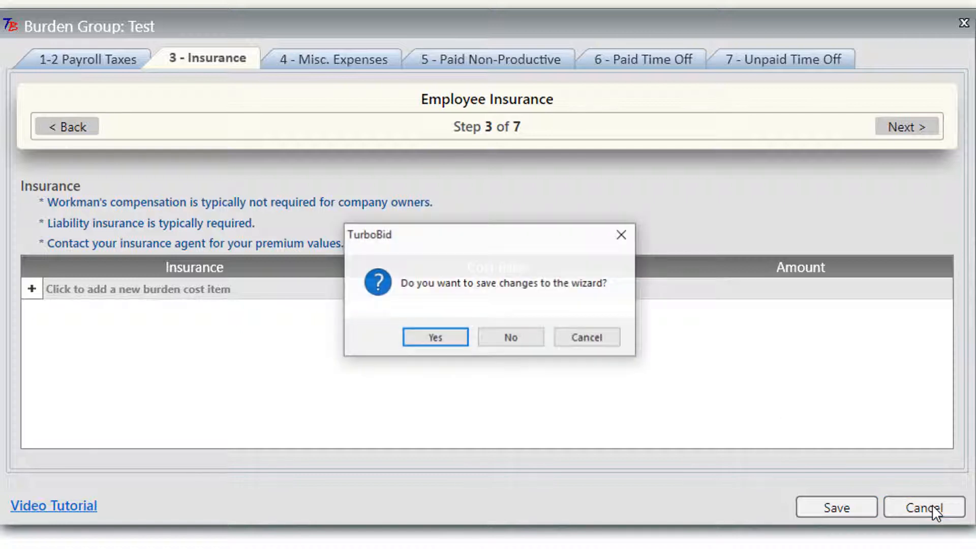
pyautogui.click(506, 336)
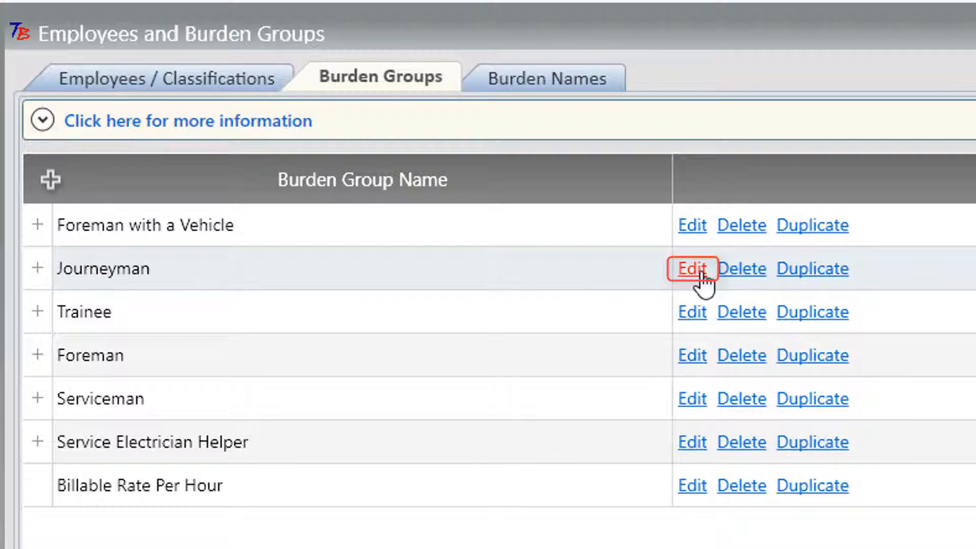
# Expand the Journeyman burden group and examine its payroll taxes, insurances, and paid time off
pyautogui.click(37, 267)
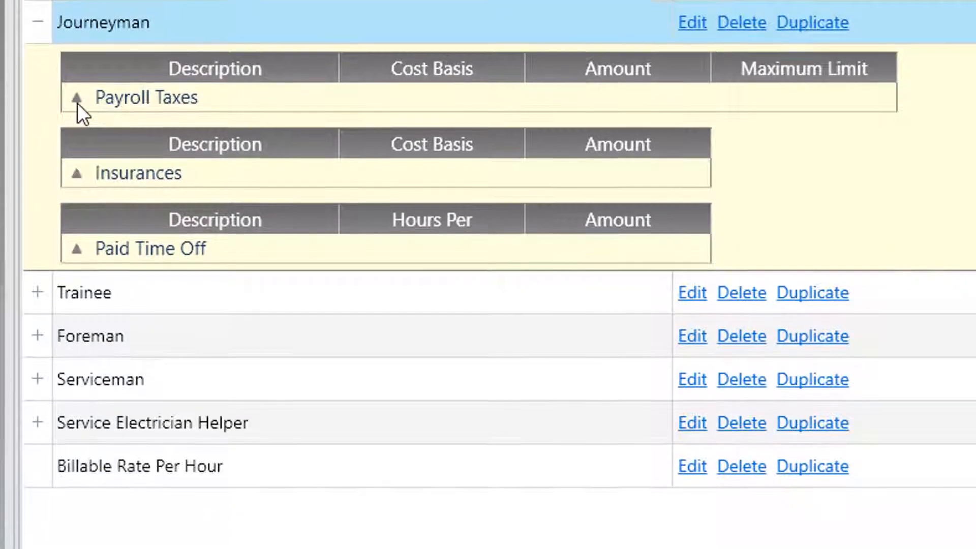
pyautogui.click(77, 346)
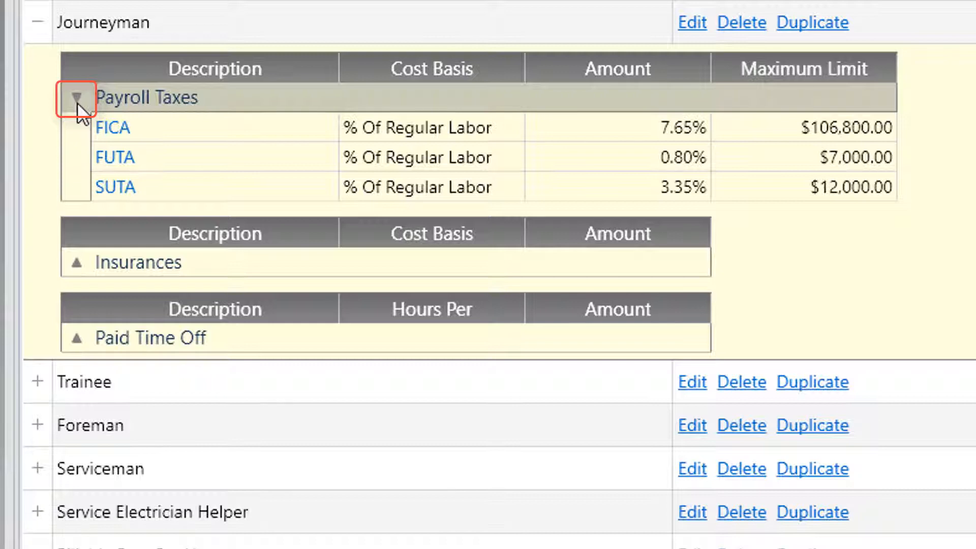
pyautogui.click(79, 267)
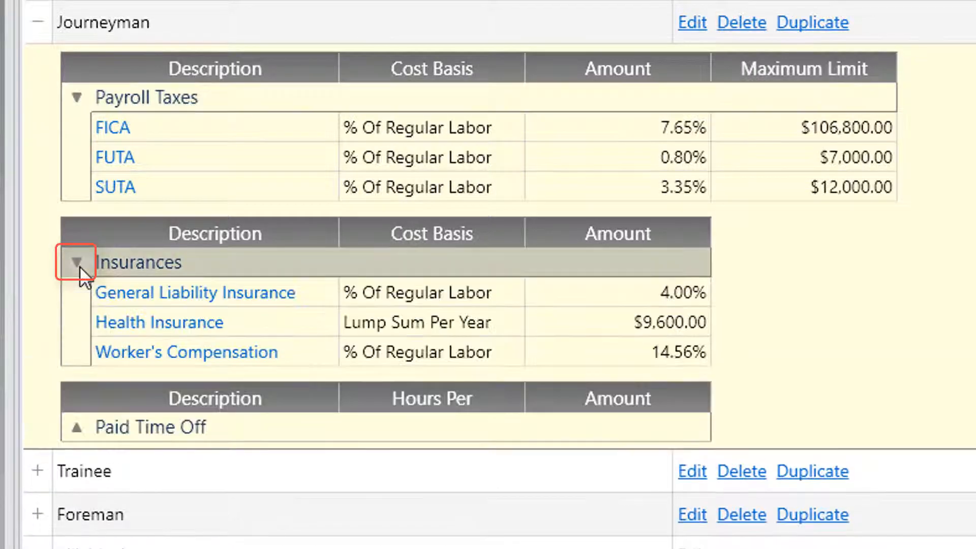
pyautogui.click(77, 431)
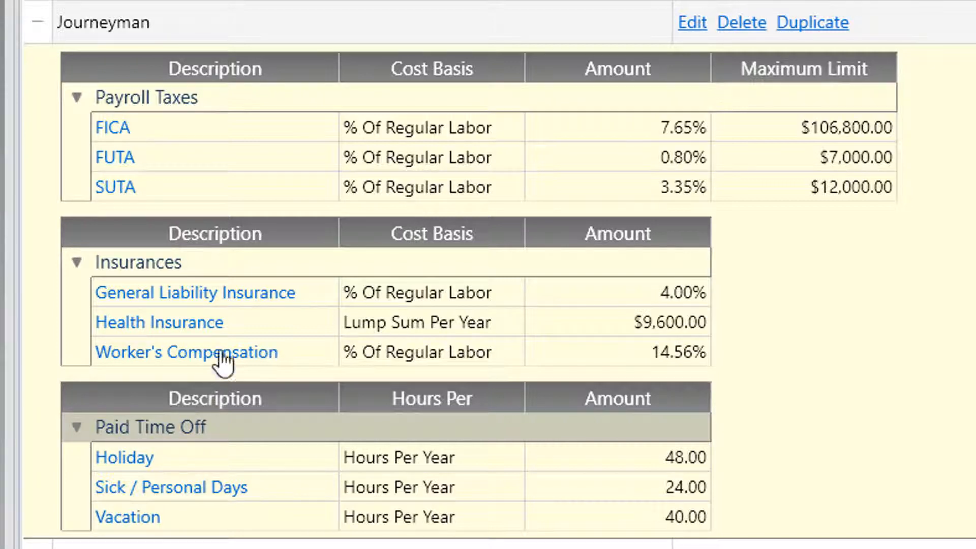
# Open the Journeyman group's General Liability Insurance entry, examine the insurance items, and close without saving changes
pyautogui.click(223, 305)
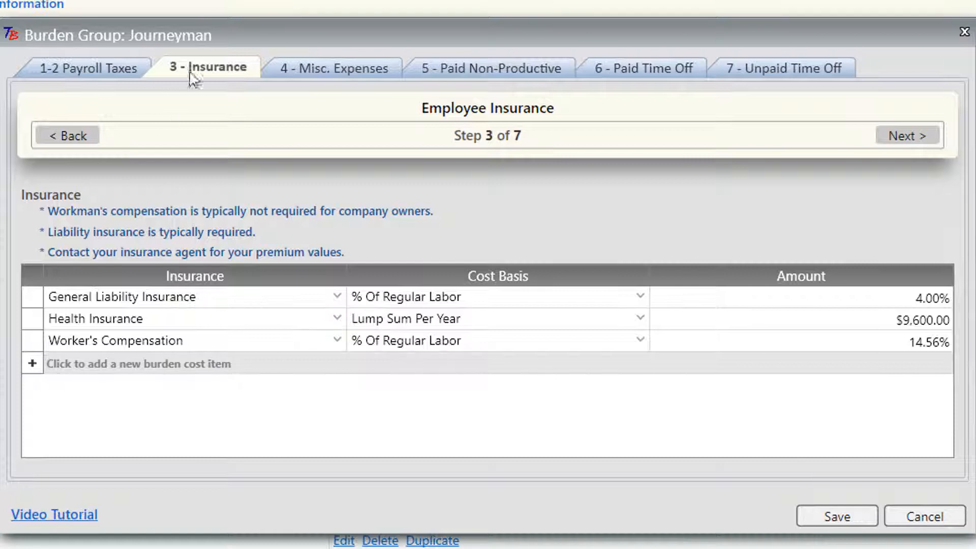
pyautogui.click(926, 520)
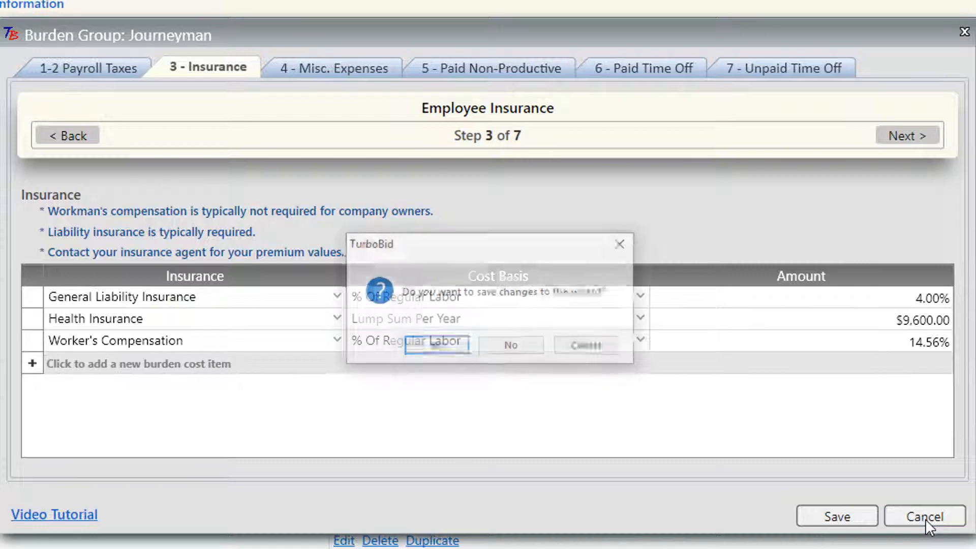
pyautogui.click(517, 349)
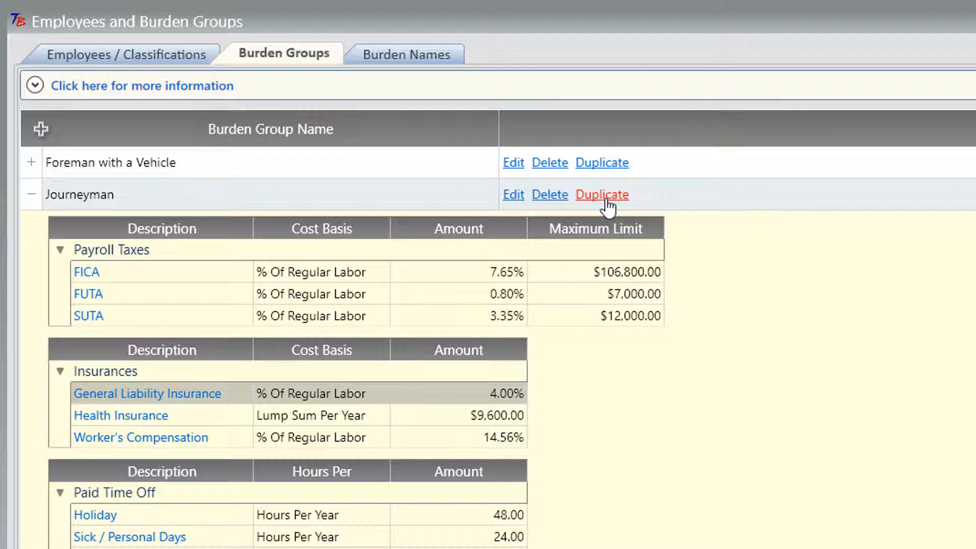
# Open the Journeyman burden group for editing and examine its payroll taxes, insurances, and the cost basis options for Health Insurance
pyautogui.click(513, 196)
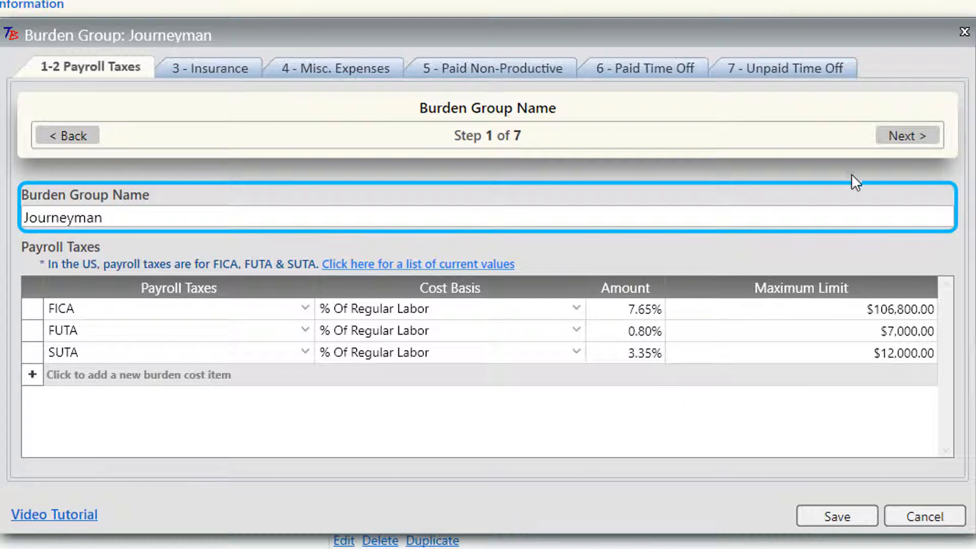
pyautogui.click(904, 137)
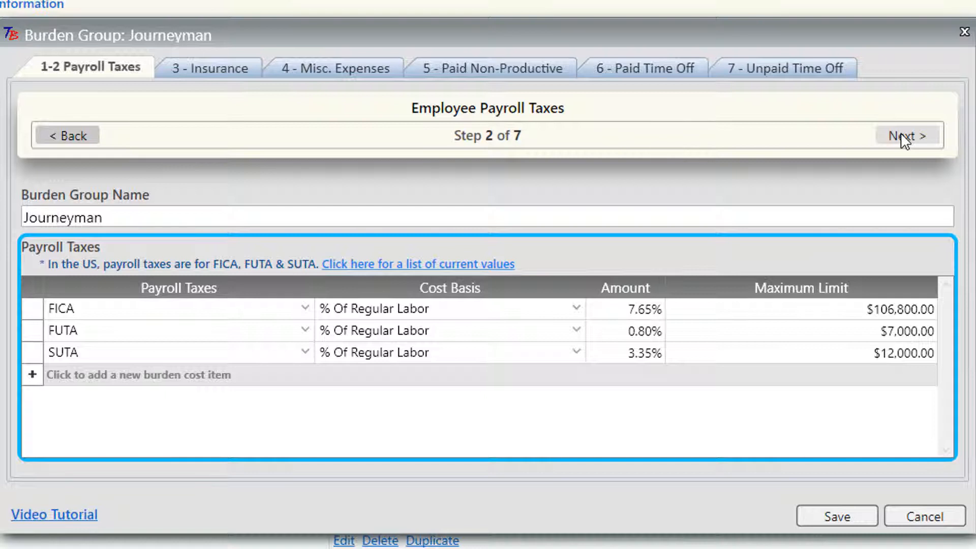
pyautogui.click(902, 137)
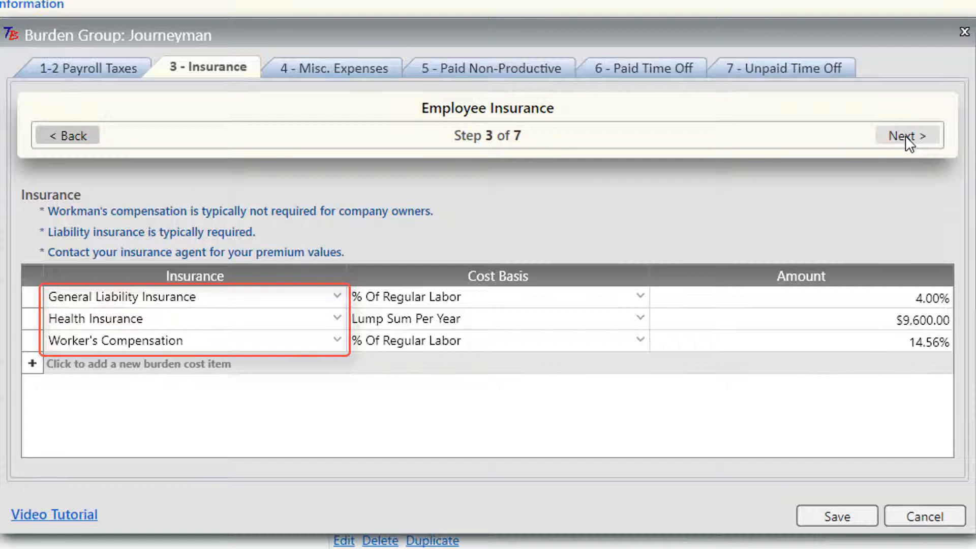
pyautogui.click(641, 319)
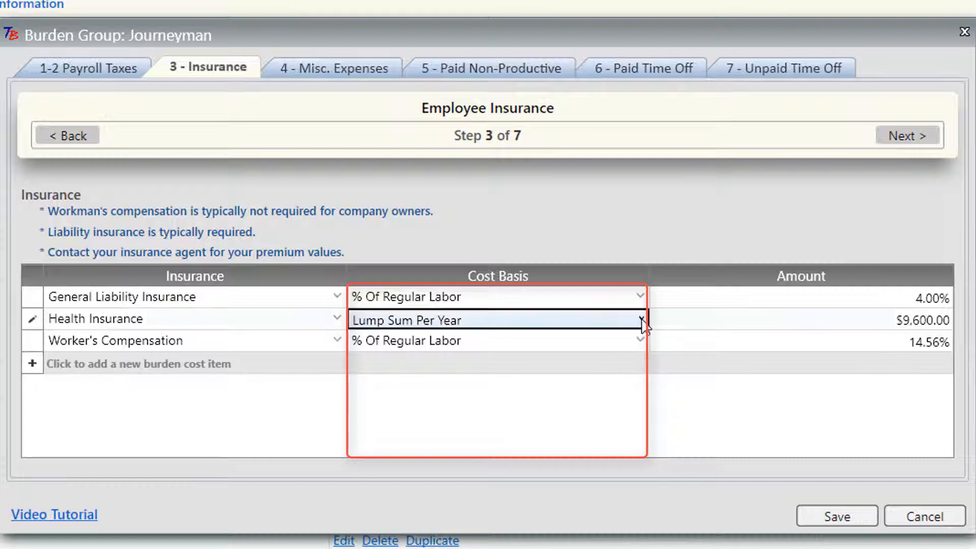
pyautogui.click(642, 320)
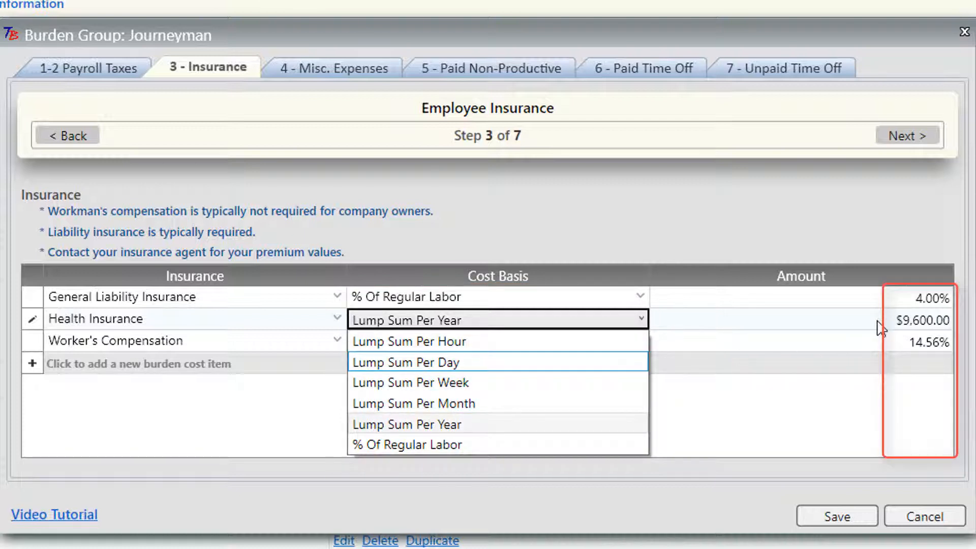
pyautogui.click(822, 212)
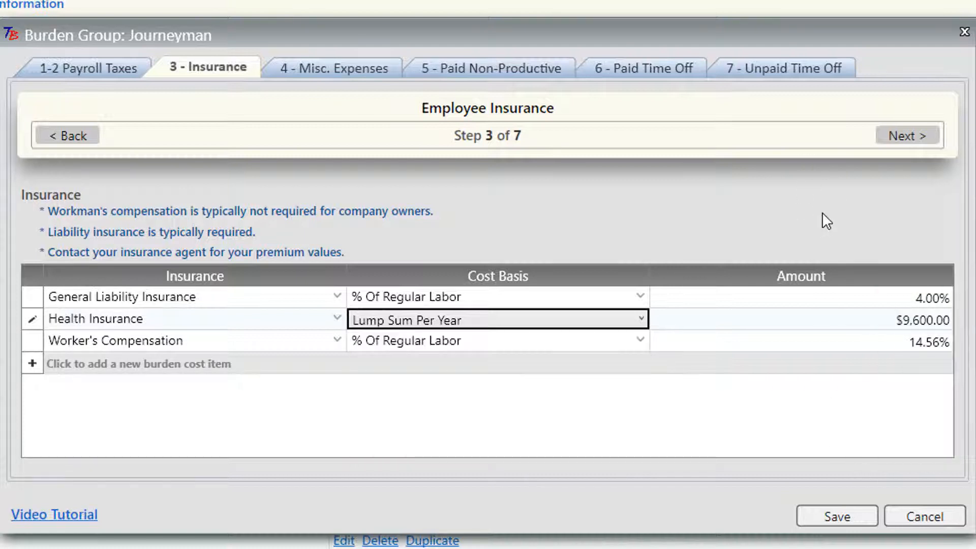
# Examine the expense types available for a new miscellaneous expense in the Journeyman group, and advance to non-productive time
pyautogui.click(910, 136)
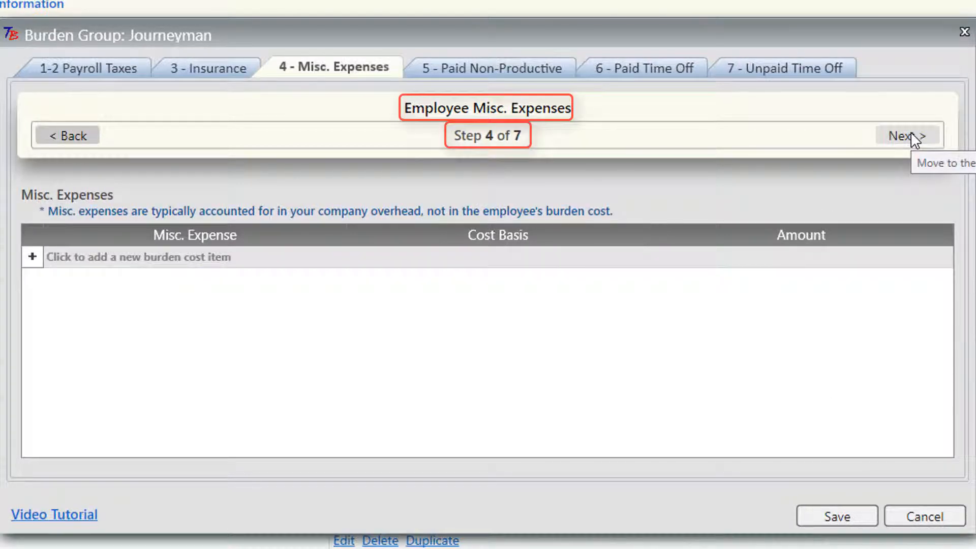
pyautogui.click(37, 257)
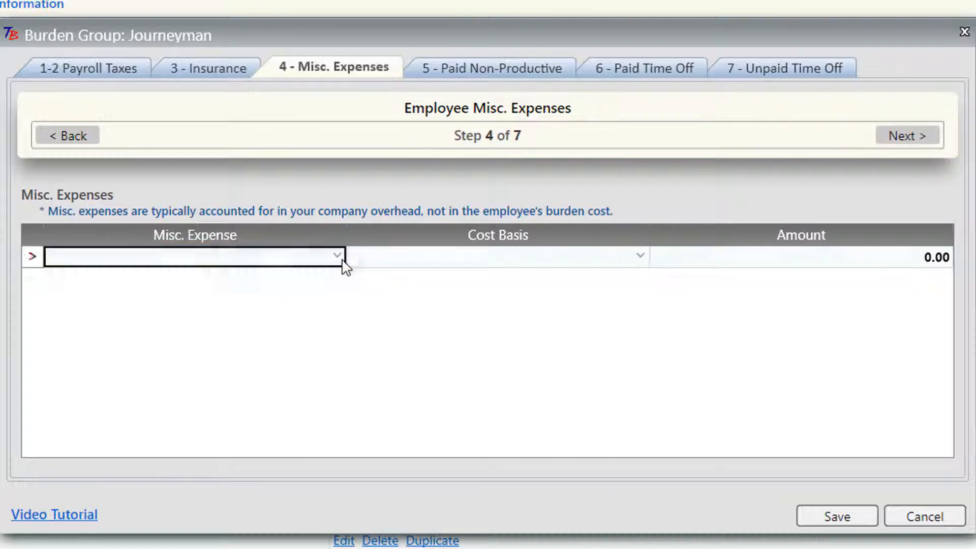
pyautogui.click(338, 255)
pyautogui.click(339, 255)
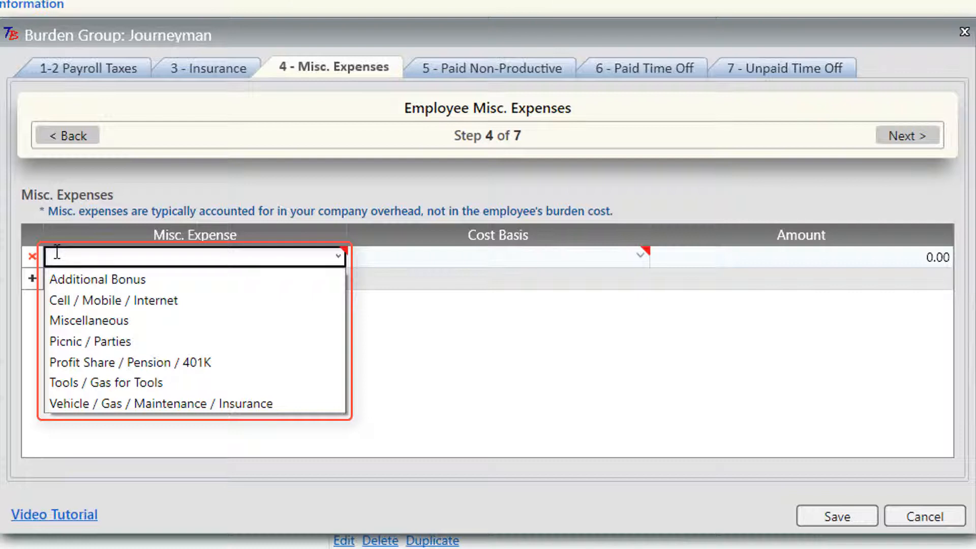
pyautogui.click(395, 357)
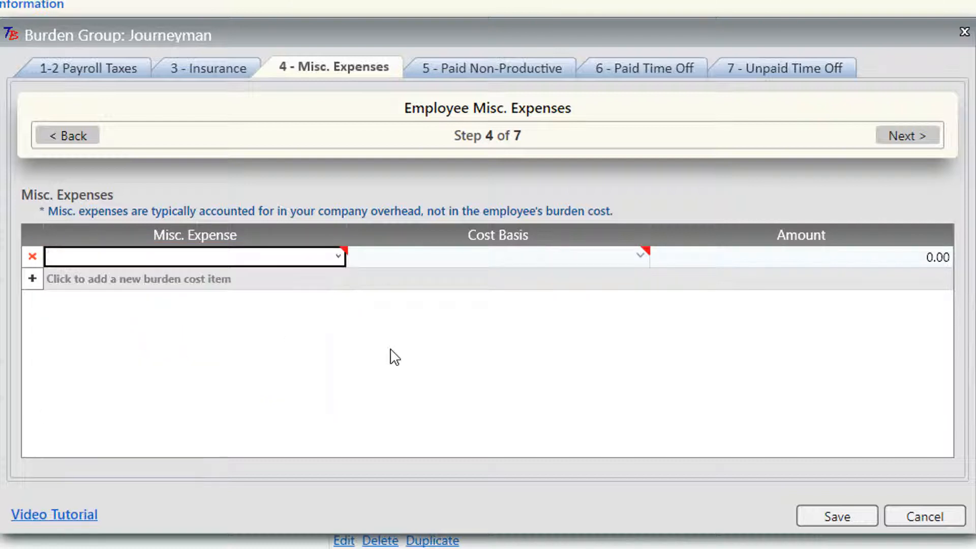
pyautogui.click(907, 139)
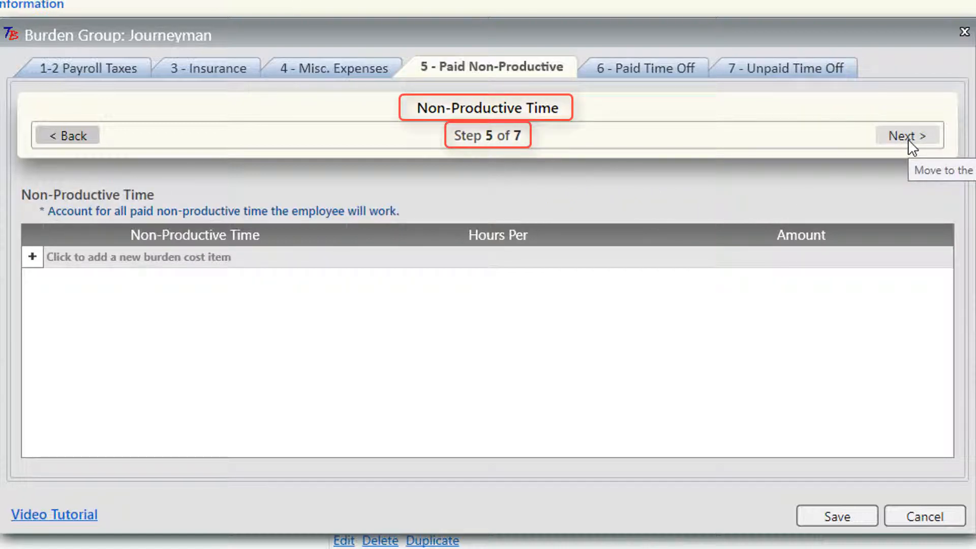
# Examine the types available for a new paid non-productive time item in the Journeyman group, and advance to paid time off
pyautogui.click(32, 258)
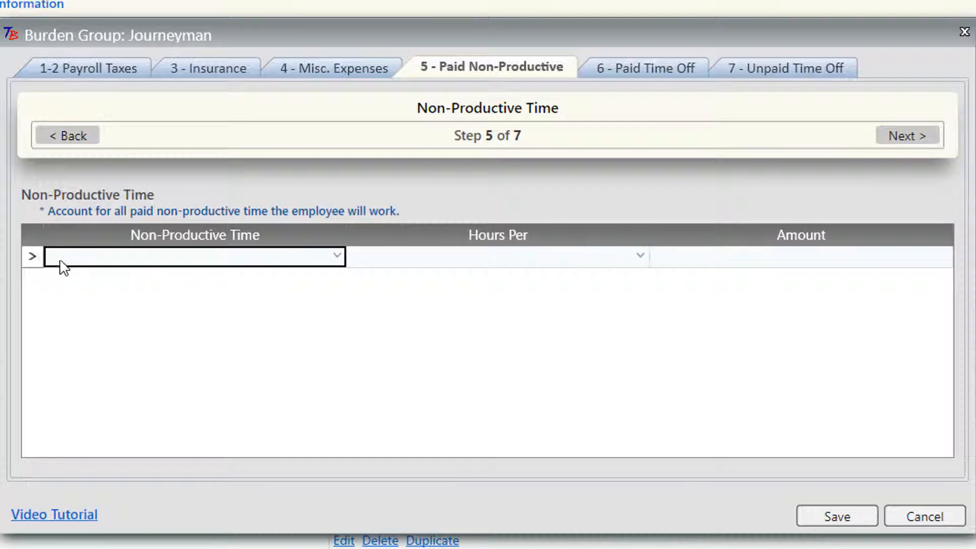
pyautogui.click(105, 257)
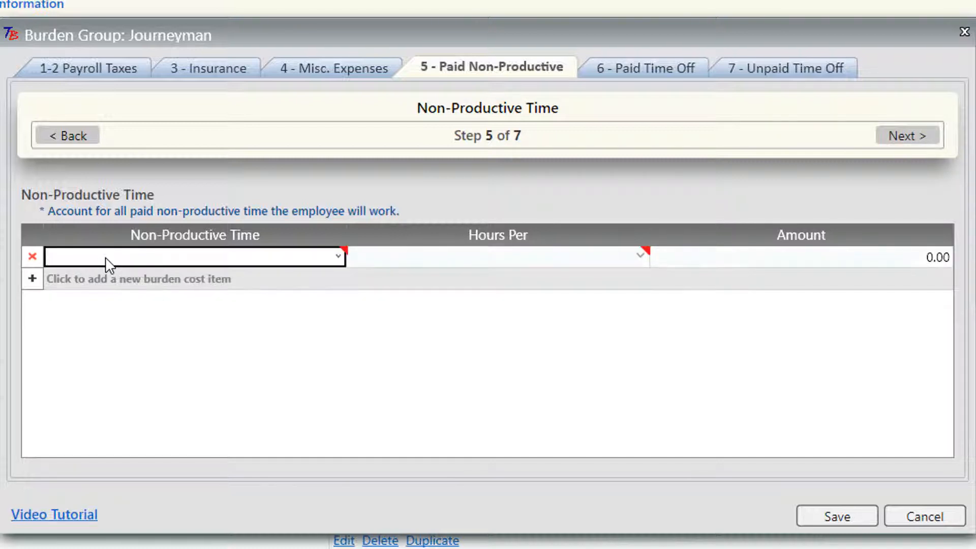
pyautogui.click(339, 257)
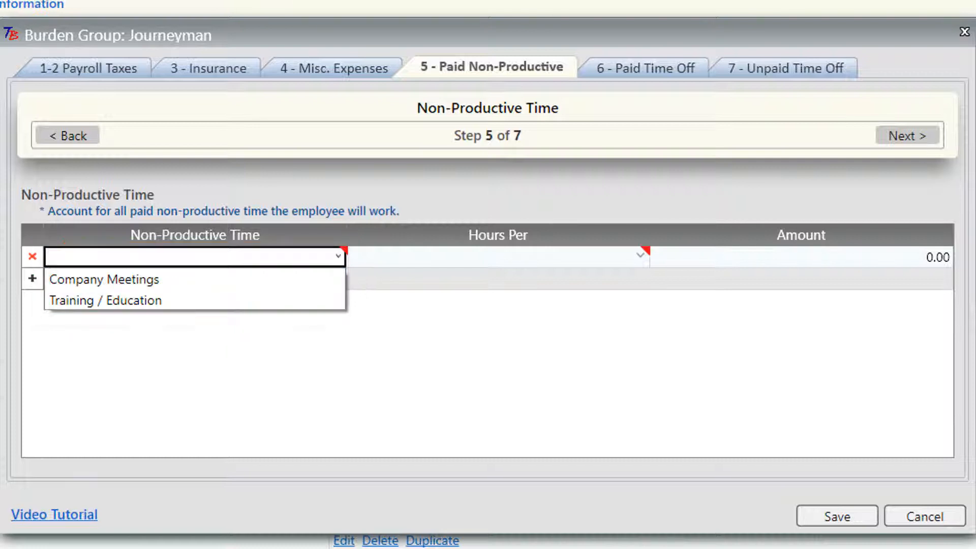
pyautogui.click(908, 140)
pyautogui.click(908, 138)
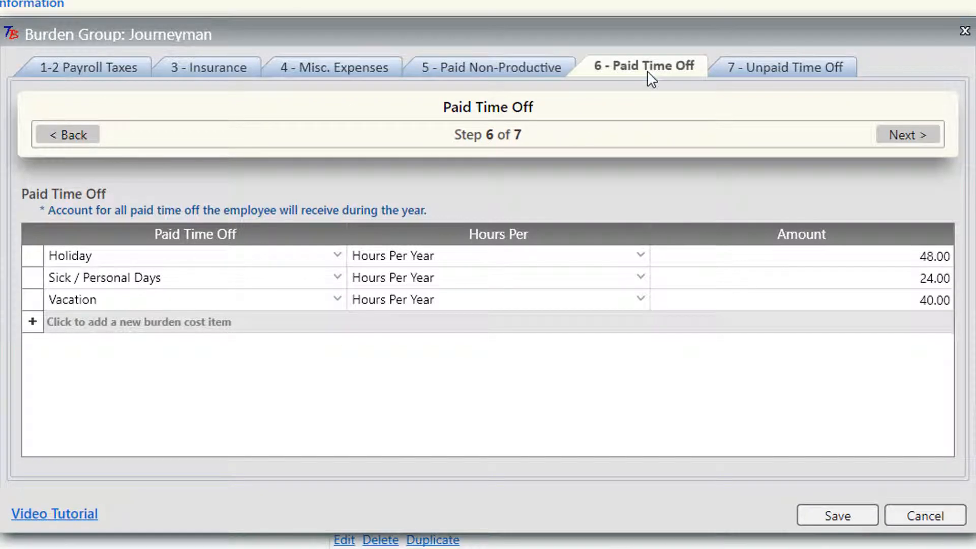
# Advance to unpaid time off and add a new Vacation item to the Journeyman group
pyautogui.click(910, 138)
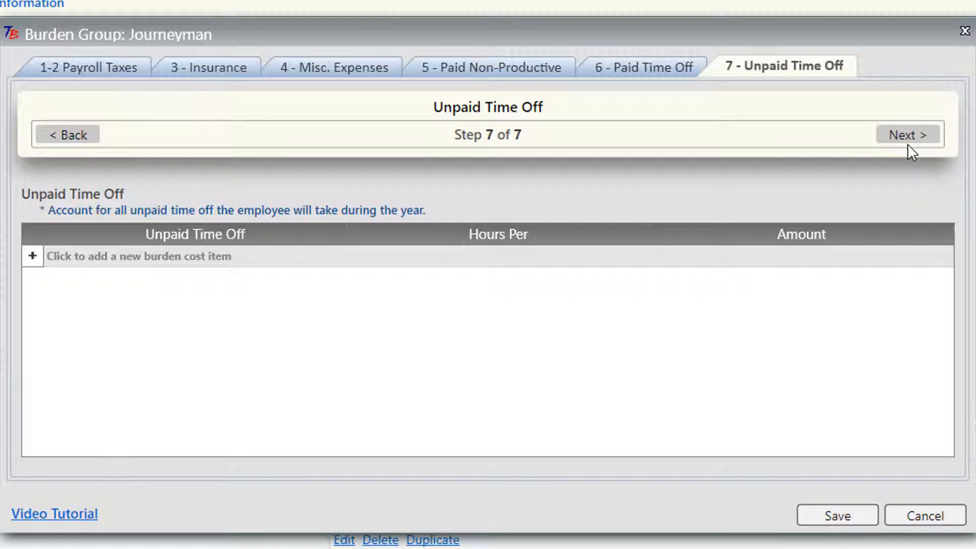
pyautogui.click(33, 256)
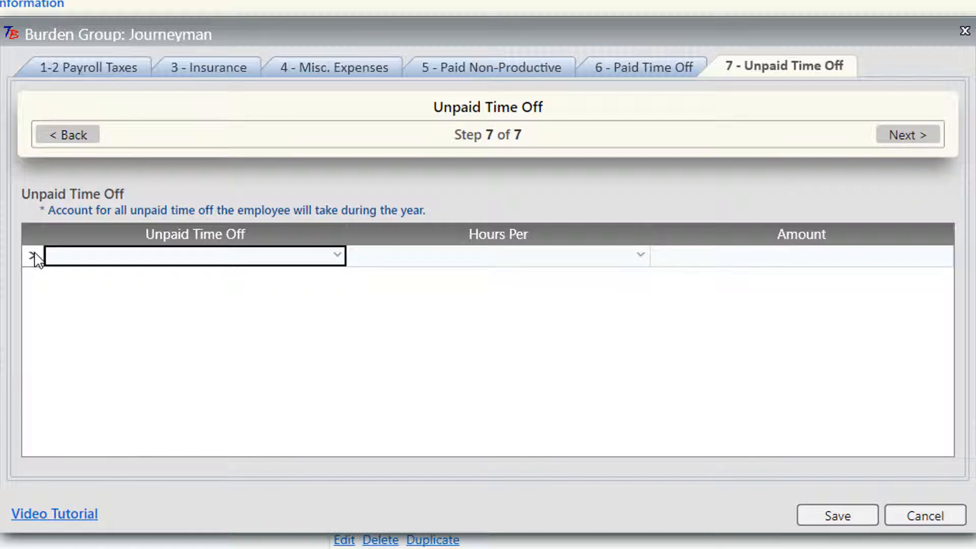
pyautogui.click(341, 255)
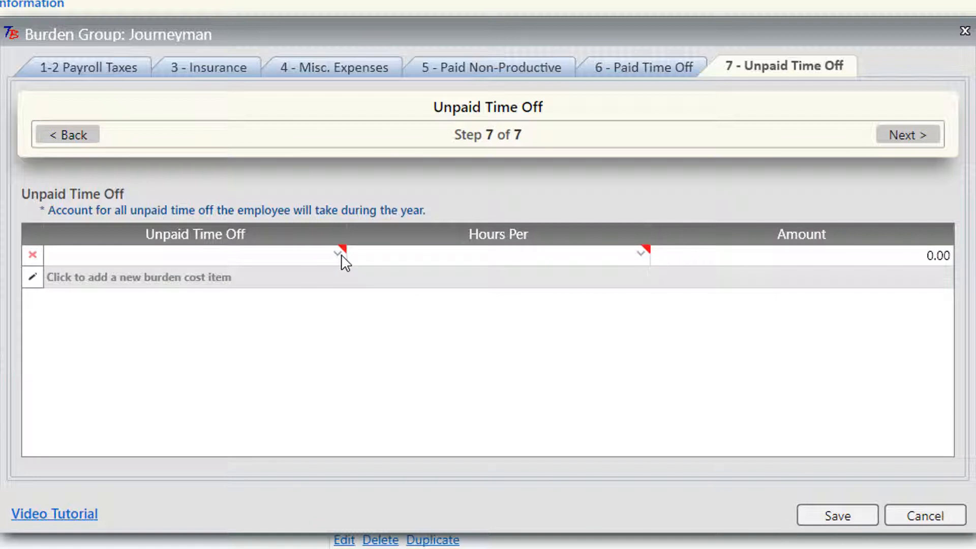
pyautogui.click(341, 255)
pyautogui.click(339, 256)
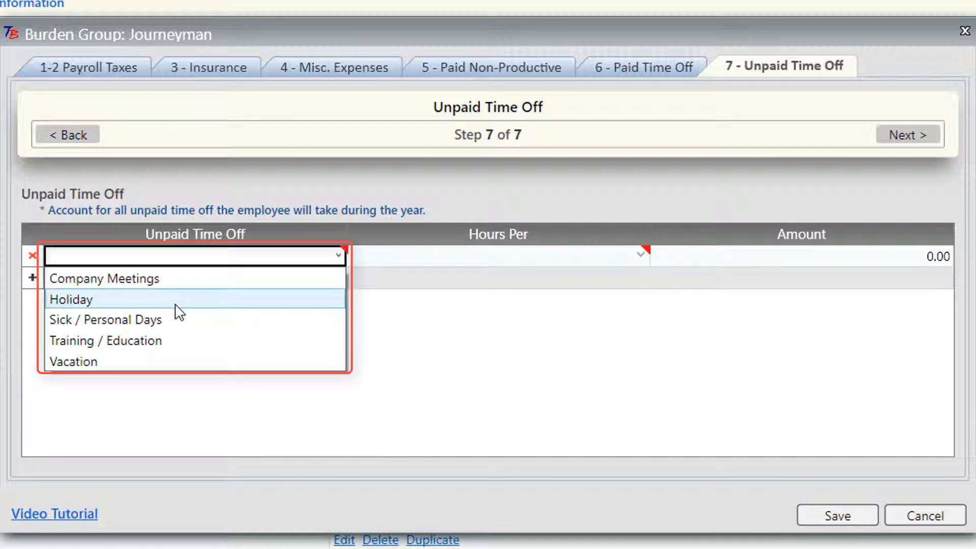
pyautogui.click(173, 362)
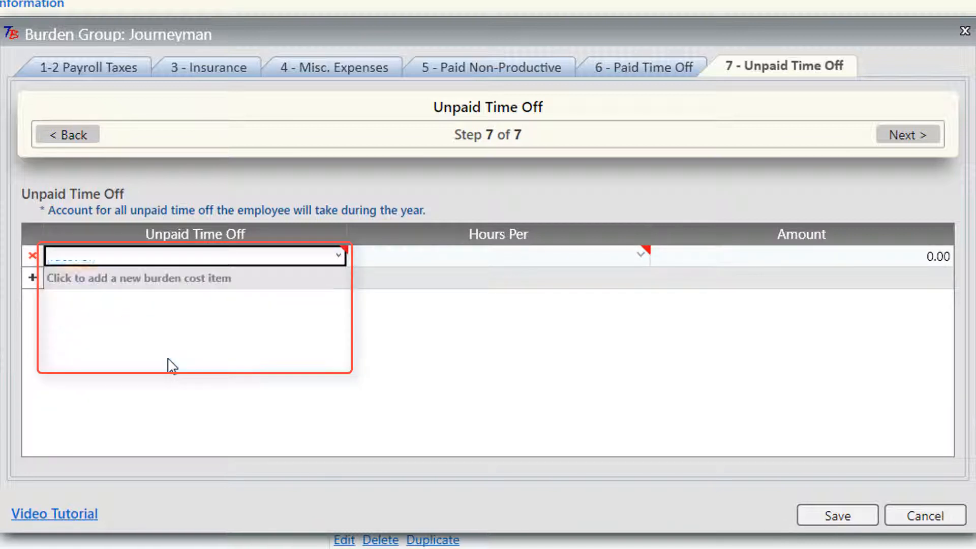
# Set the unpaid Vacation item to 40 Hours Per Year, and close the burden group without saving changes
pyautogui.click(641, 260)
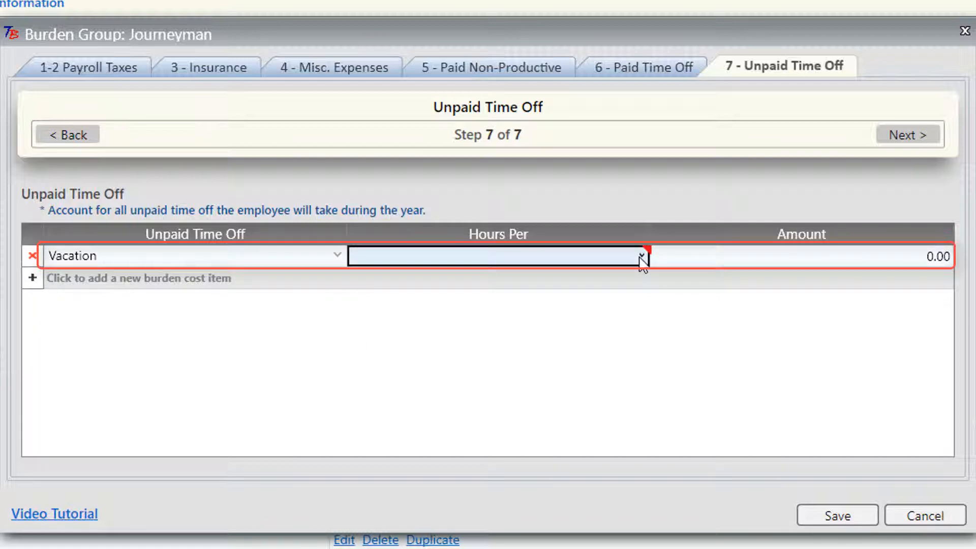
pyautogui.click(641, 257)
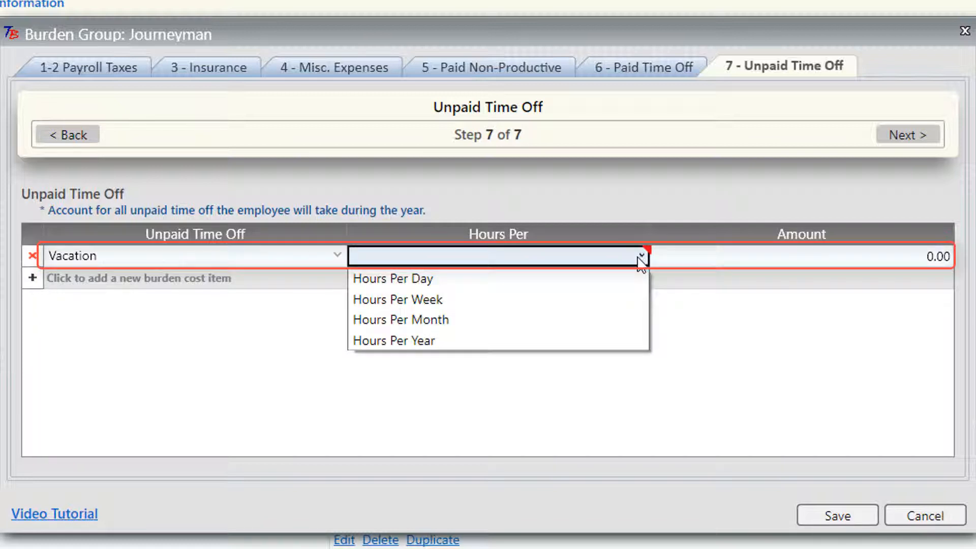
pyautogui.click(571, 340)
pyautogui.click(904, 261)
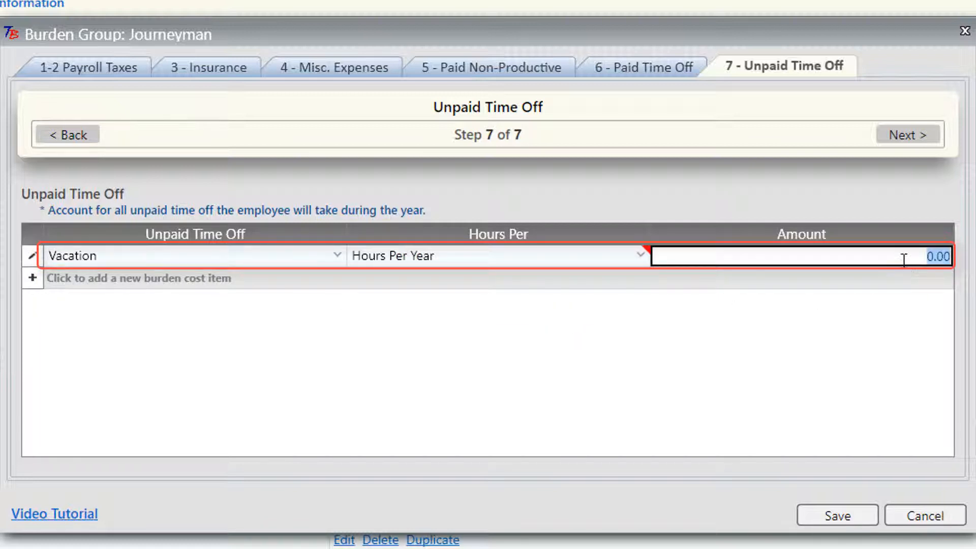
pyautogui.write('40')
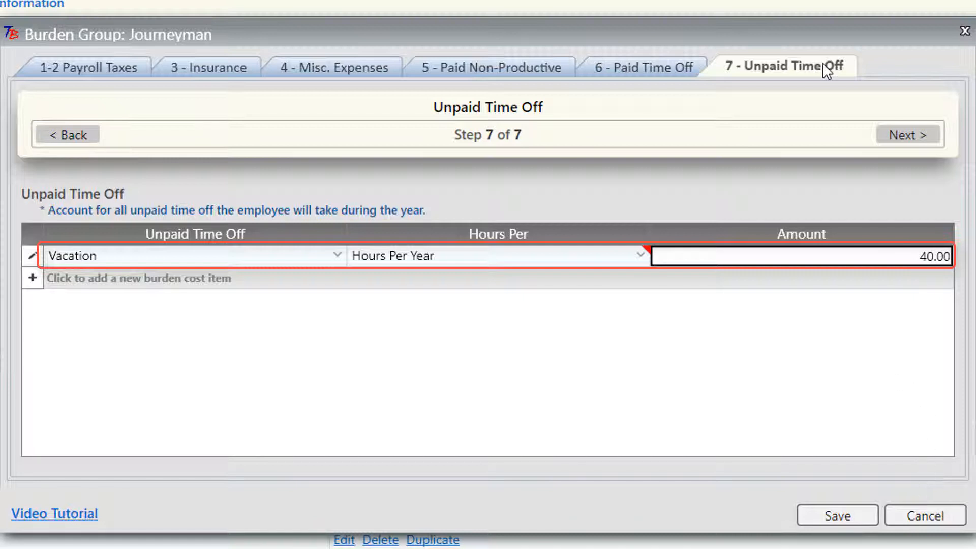
pyautogui.click(923, 514)
pyautogui.click(505, 351)
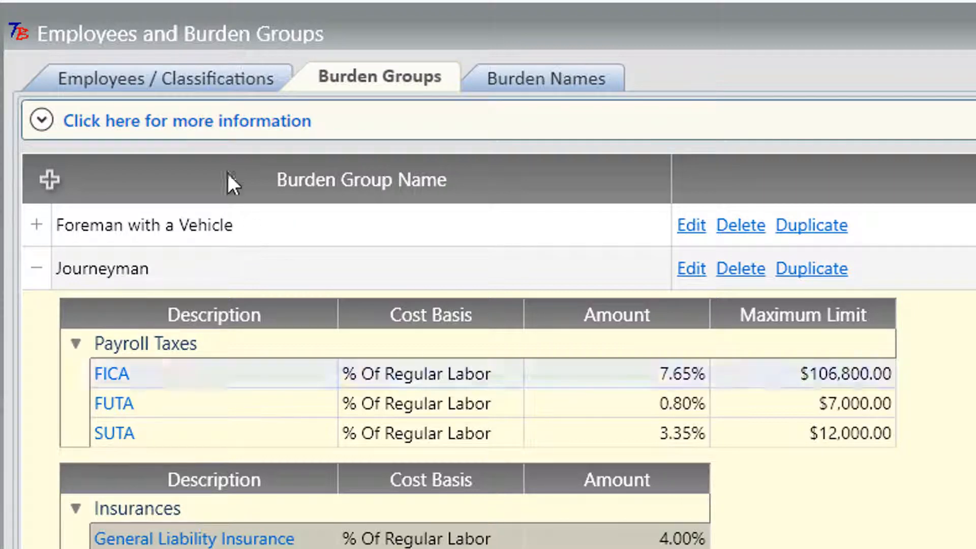
# Show the employee classifications and expand Journeyman (Default) to examine its details
pyautogui.click(187, 80)
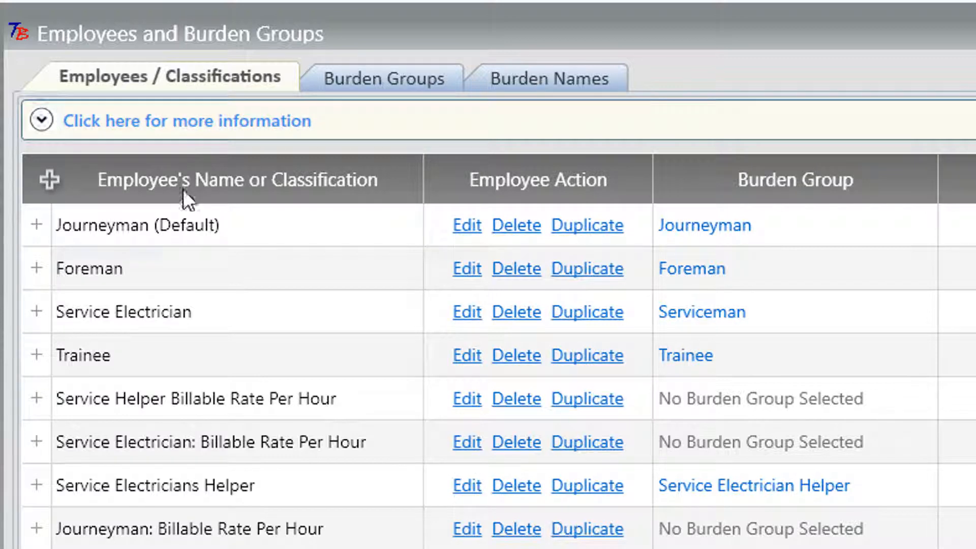
pyautogui.click(36, 225)
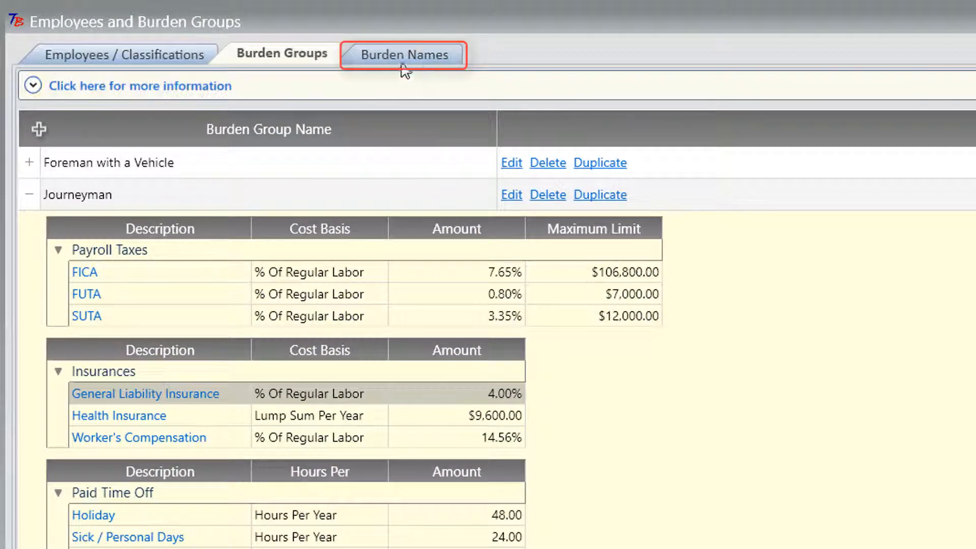
# Examine the burden names and their usage information, and open the FICA payroll tax name for editing
pyautogui.click(404, 61)
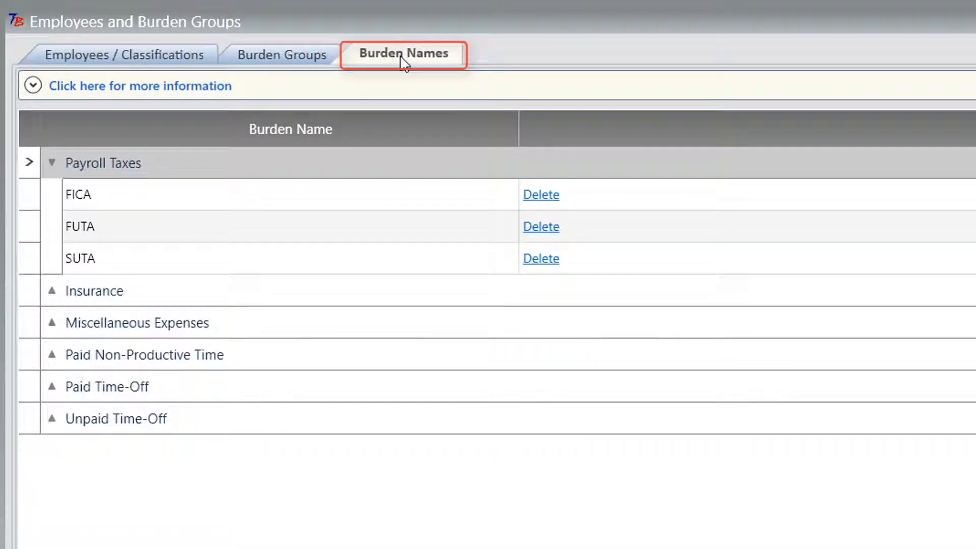
pyautogui.click(34, 85)
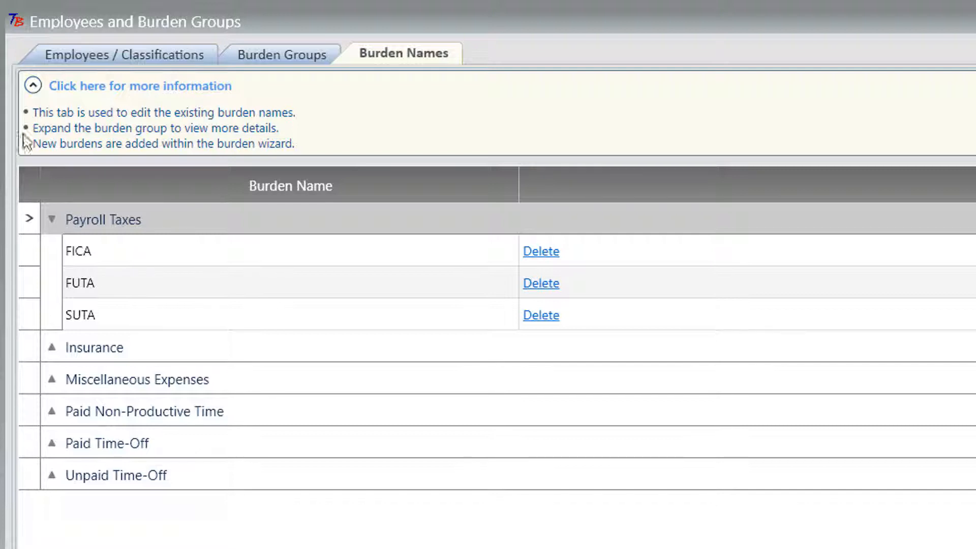
pyautogui.click(104, 261)
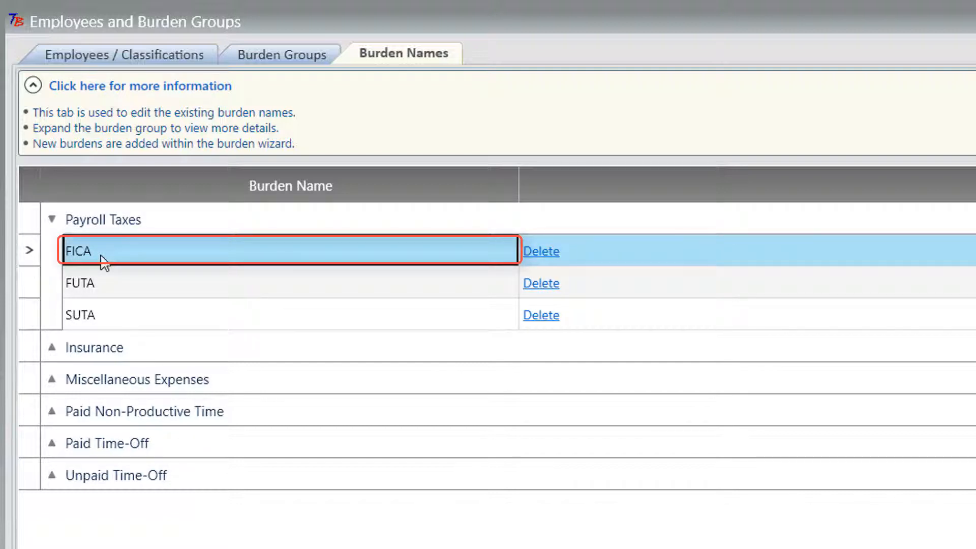
pyautogui.doubleClick(101, 256)
pyautogui.moveTo(103, 255); pyautogui.dragTo(82, 255)
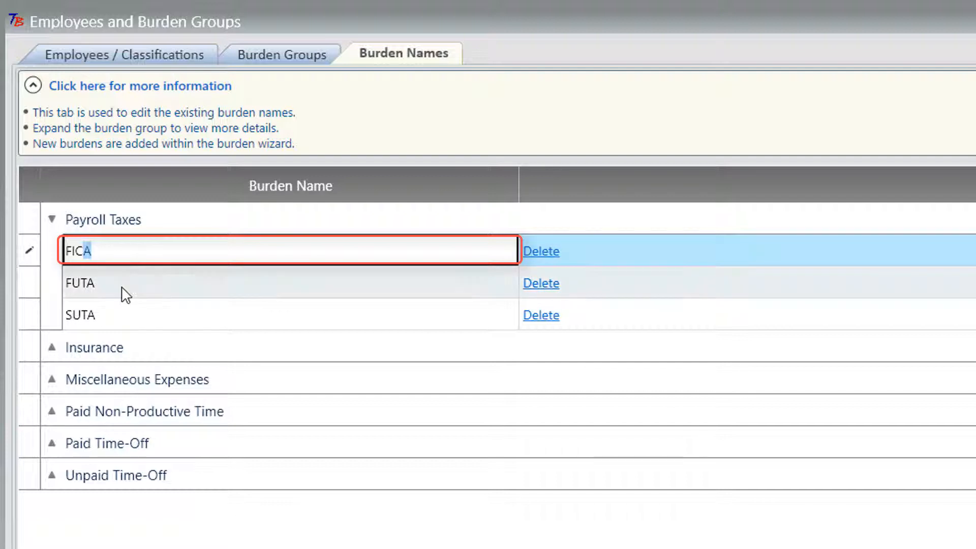